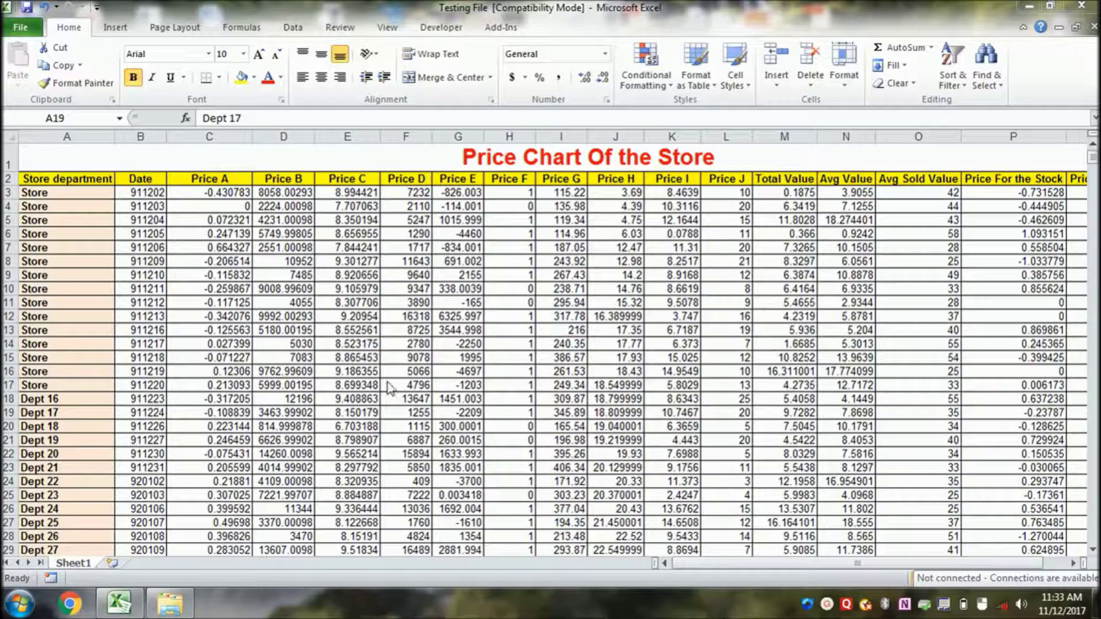
Step: Open the Find dialog from Find & Select, then reopen it with Ctrl+F showing 'Dept 17'
left_click(75, 29)
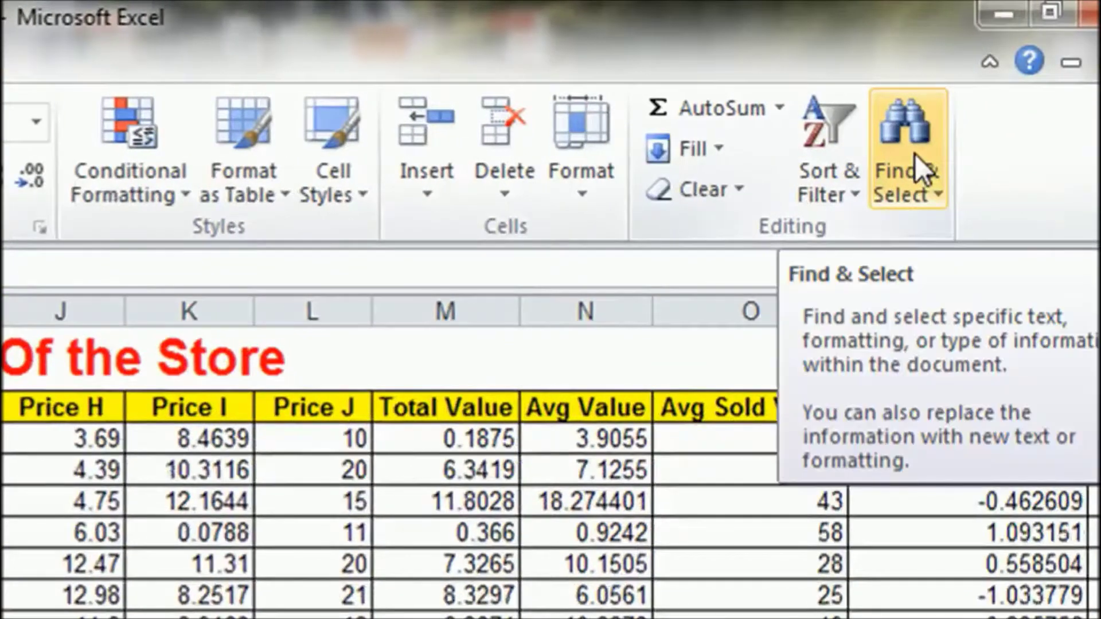
left_click(912, 155)
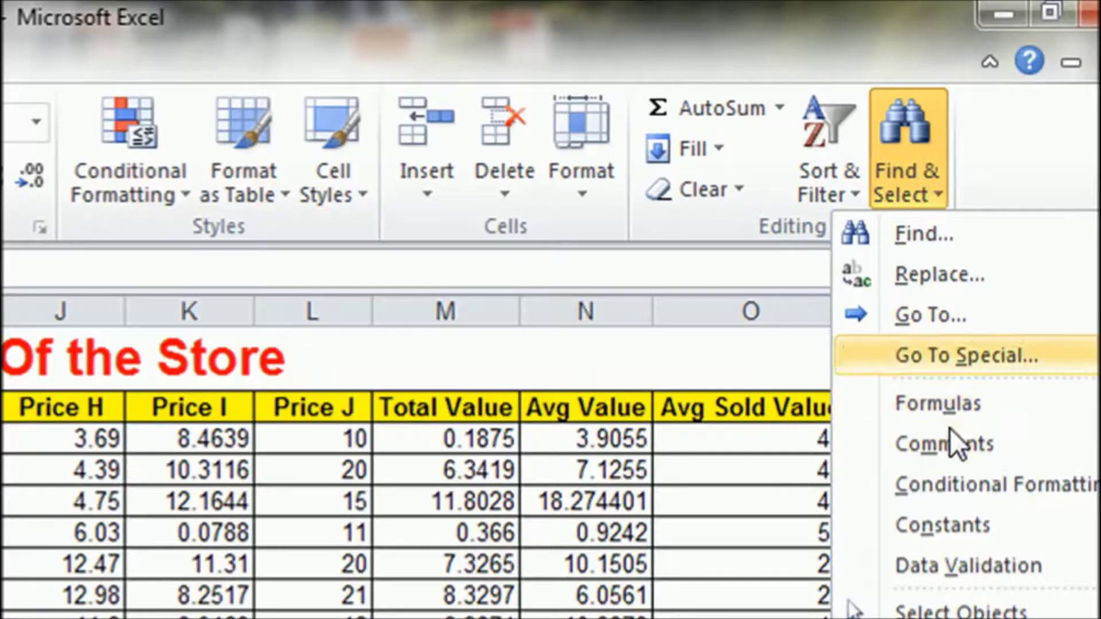
left_click(925, 239)
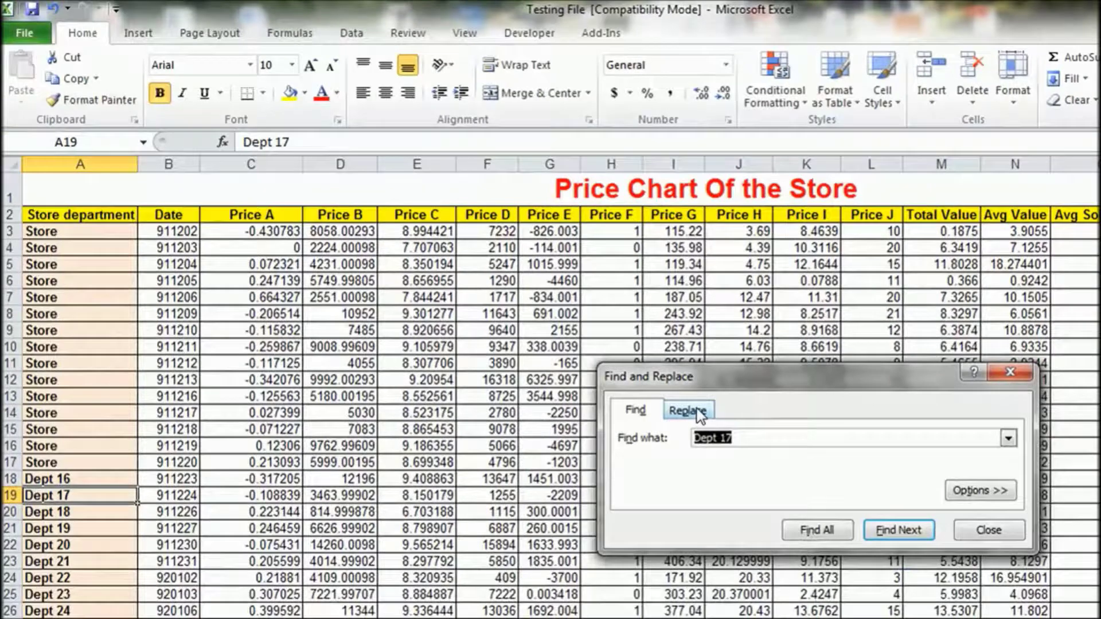
left_click(698, 412)
left_click(642, 411)
left_click(688, 410)
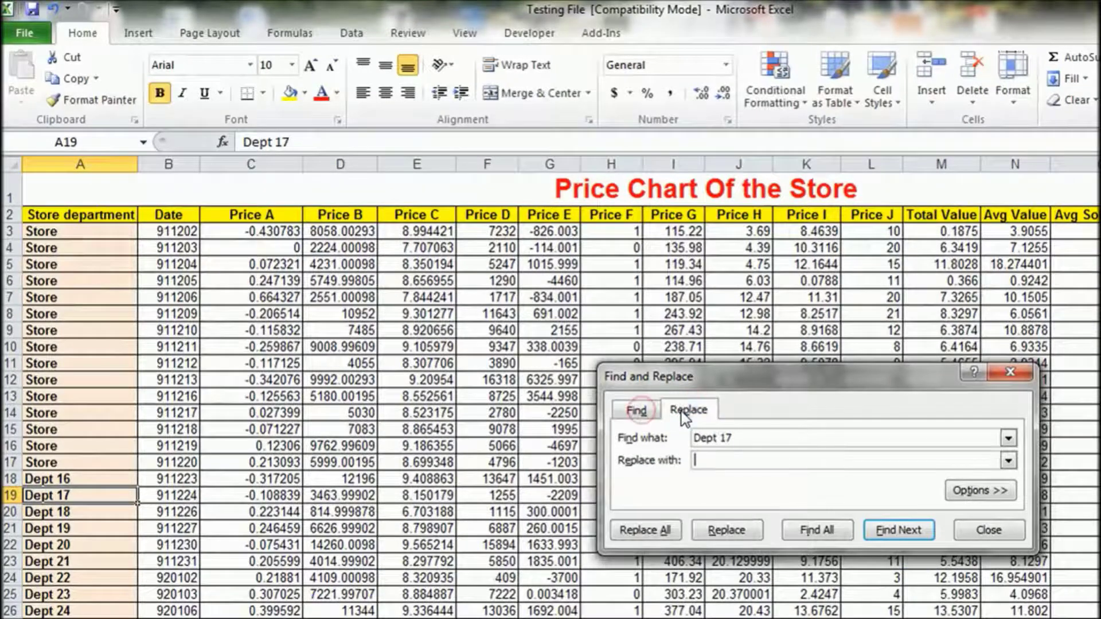
left_click(998, 379)
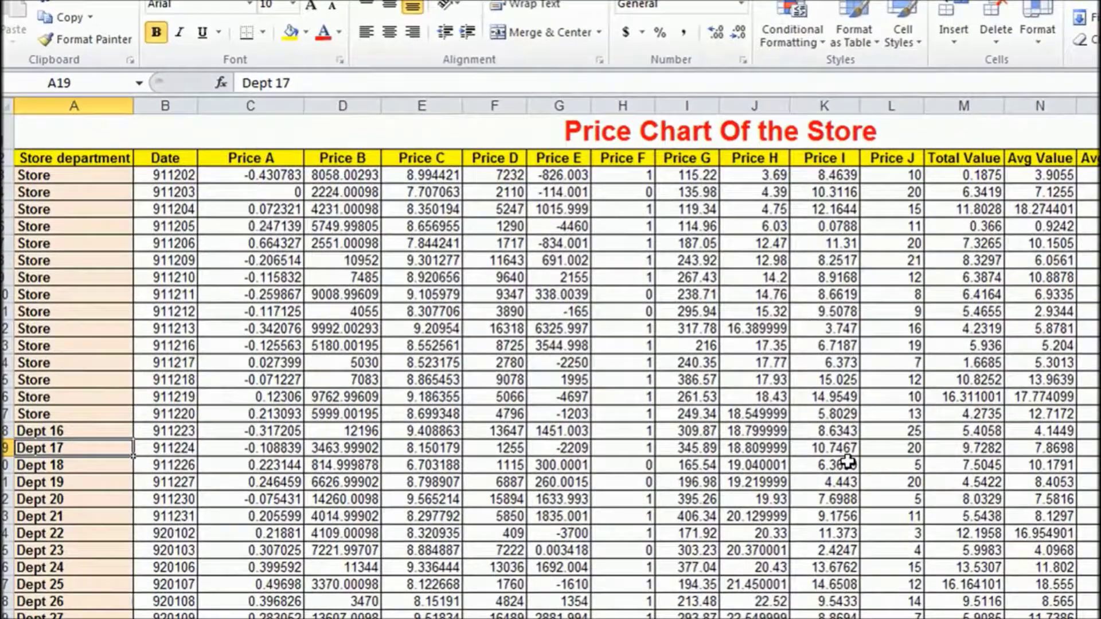
key("ctrl+f")
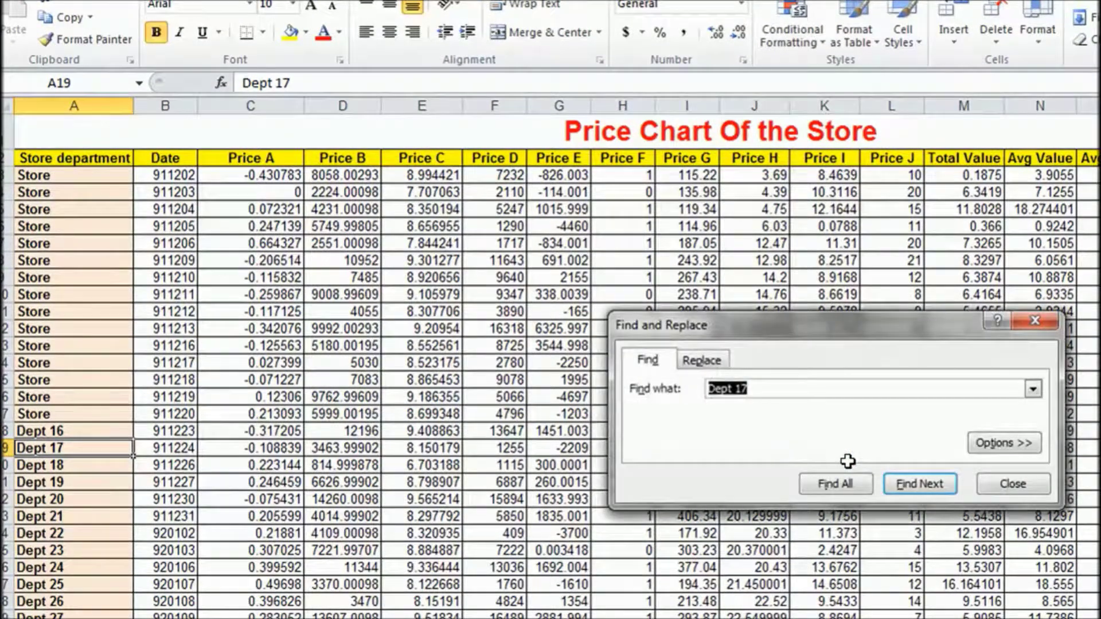
Step: Change the search text to 'Dept 20' and list all matches, finding cell A22
left_click(702, 360)
left_click(626, 358)
left_click(760, 388)
left_click_drag(760, 389, 710, 388)
left_click(776, 390)
key("BackSpace")
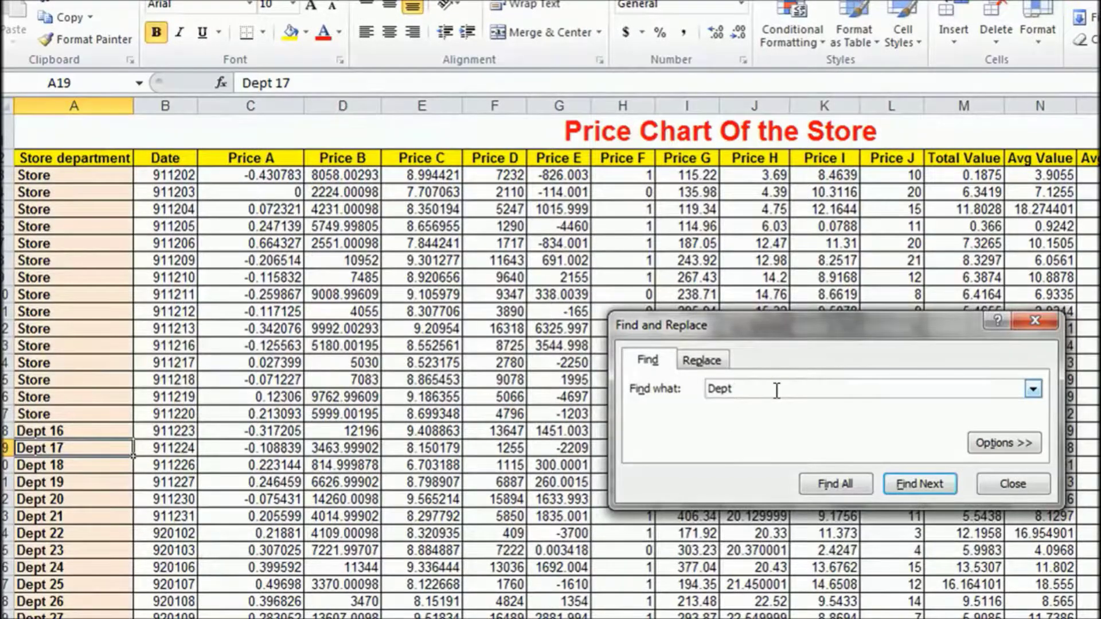
type("20")
left_click(824, 481)
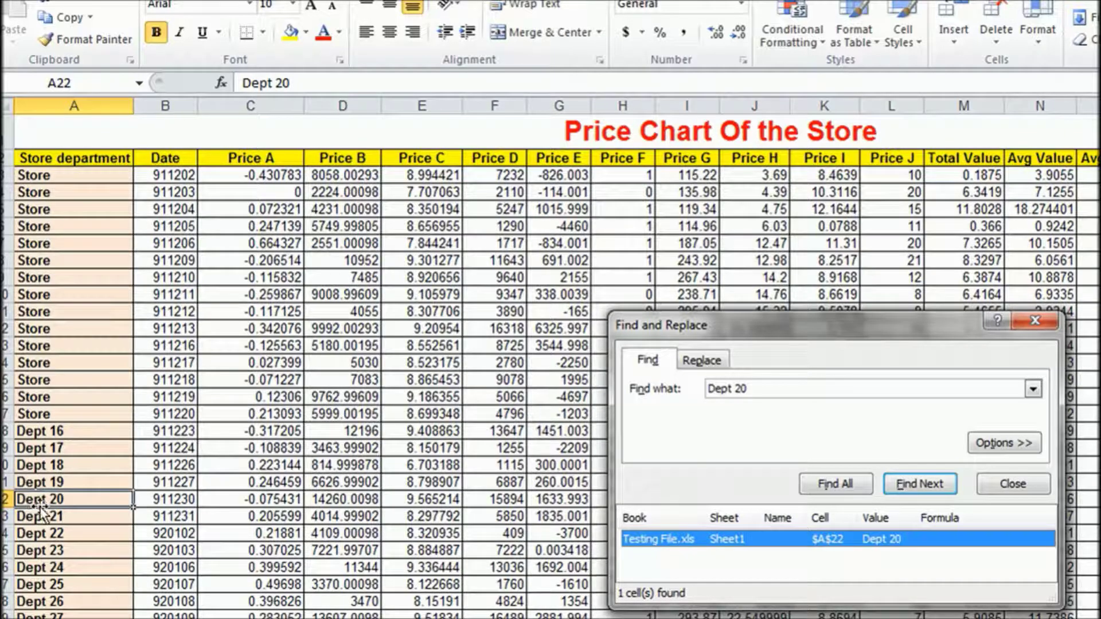
Step: Set the search back to 'Dept 17' and jump to its cell A19
left_click(908, 483)
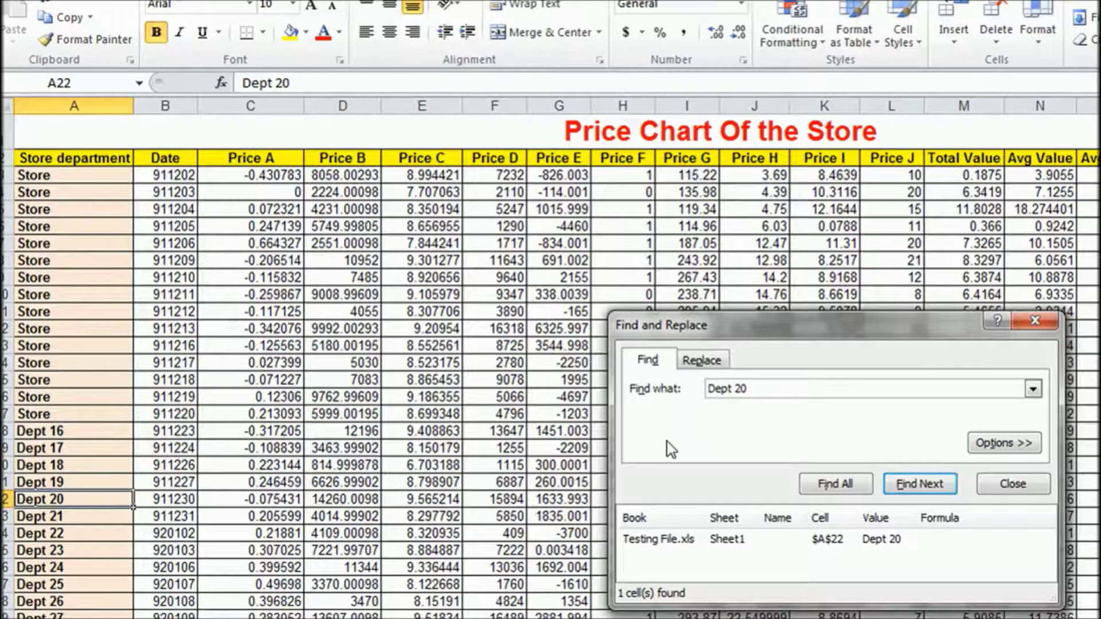
key("BackSpace")
key("BackSpace")
key("Return")
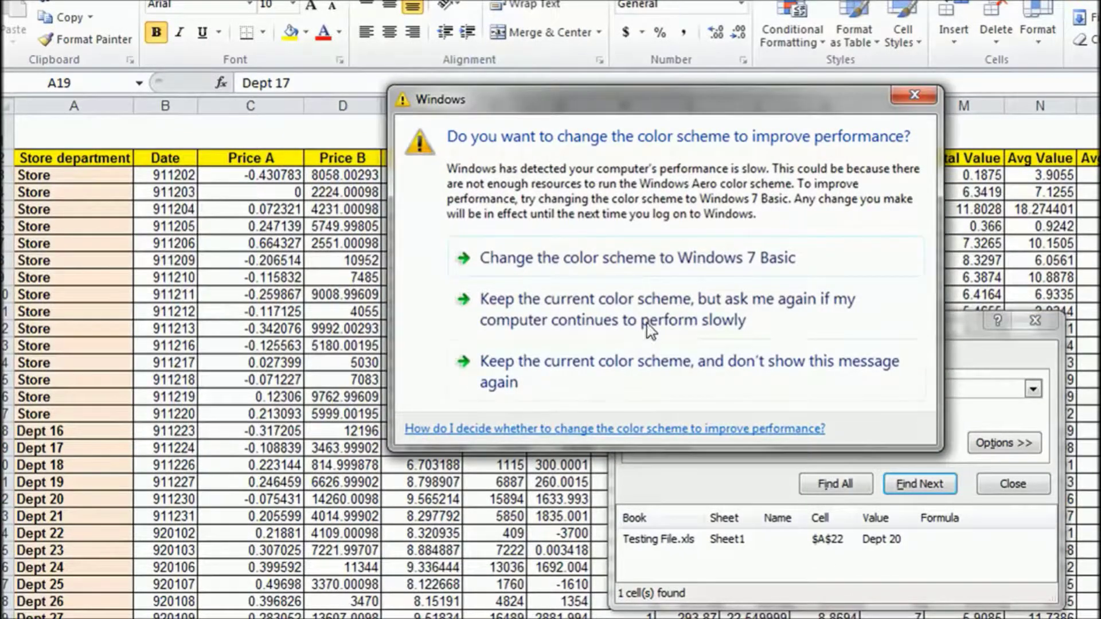
key("Escape")
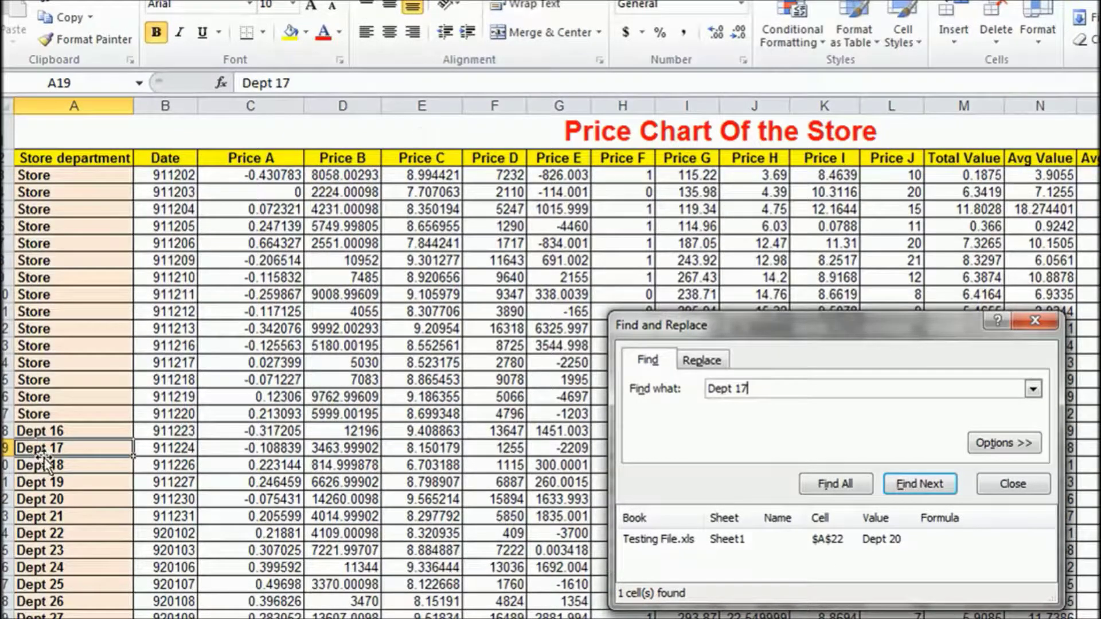
Step: Search for 'Store' and list all 17 matching cells
left_click(896, 483)
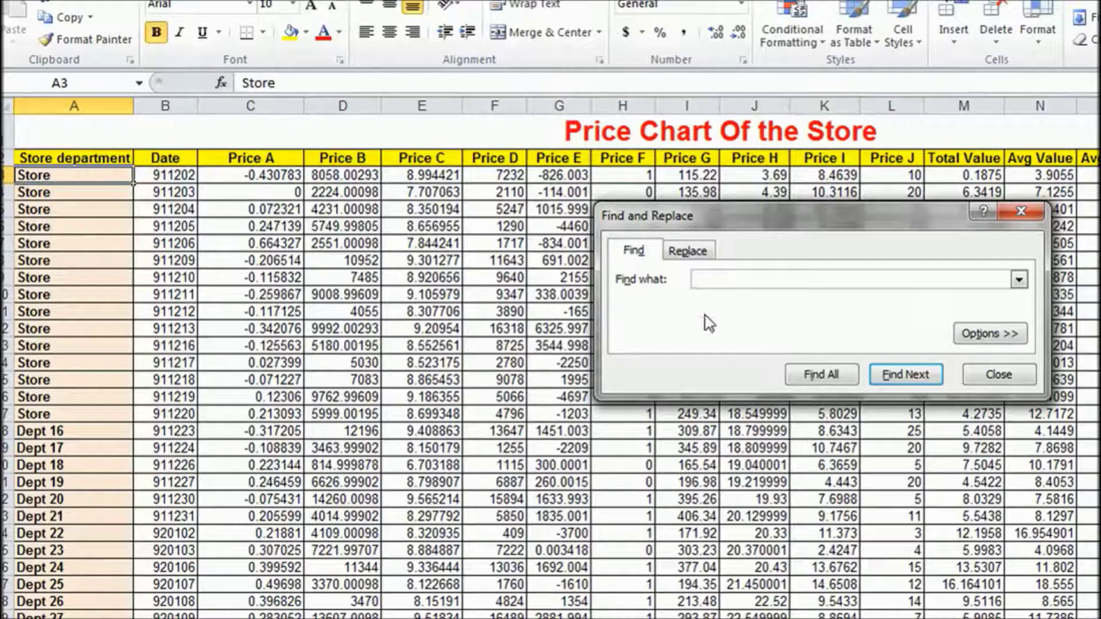
type("S")
type("o")
type("re")
key("Left")
key("Left")
key("Left")
type("t")
left_click(802, 376)
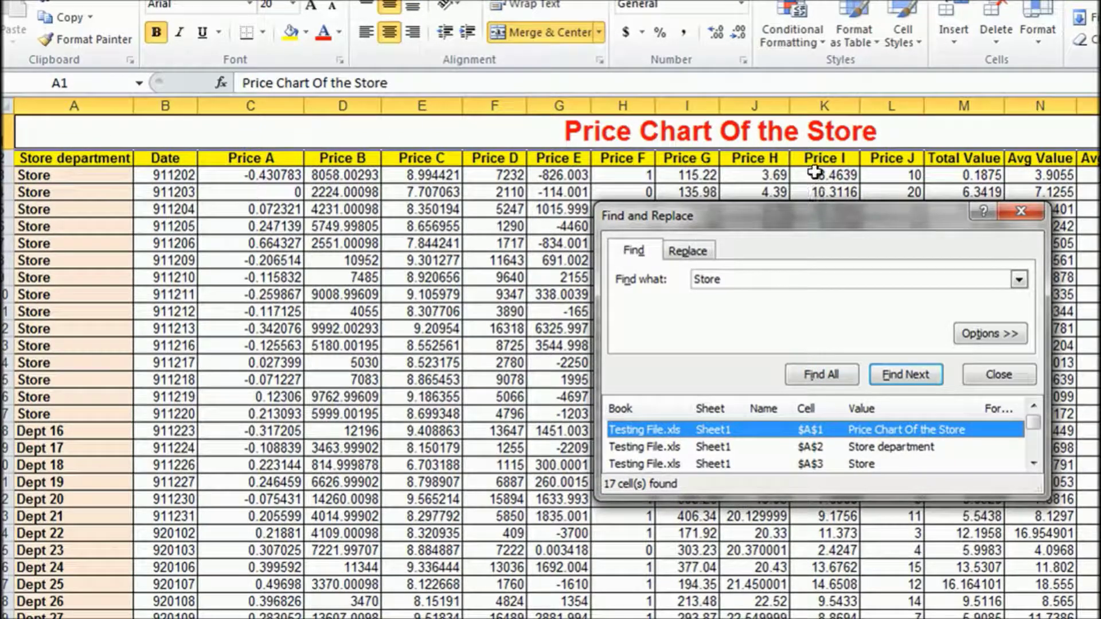
Step: Step through the Store matches from A3 to A17, then check cells A4 and A3
left_click(899, 376)
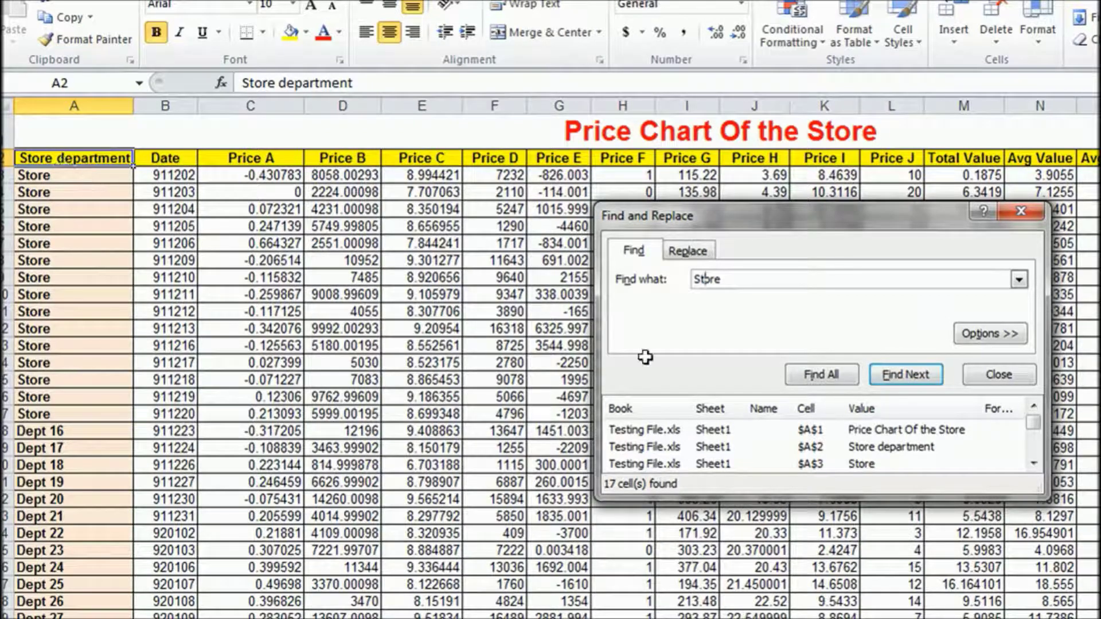
left_click(905, 376)
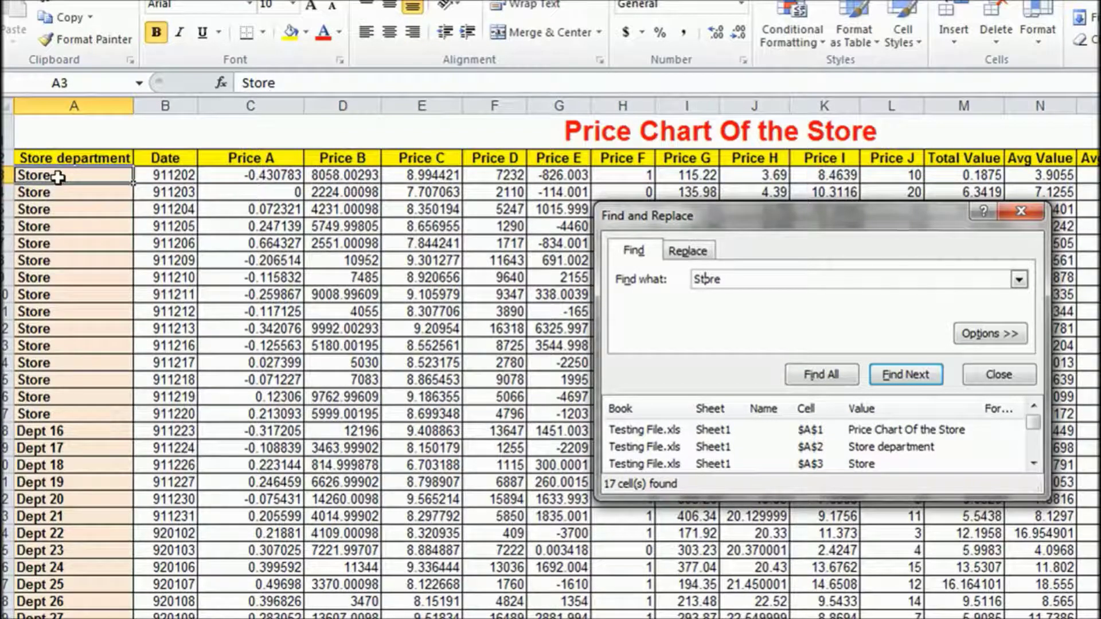
left_click(895, 377)
left_click(890, 380)
left_click(890, 379)
left_click(891, 380)
left_click(890, 379)
left_click(890, 380)
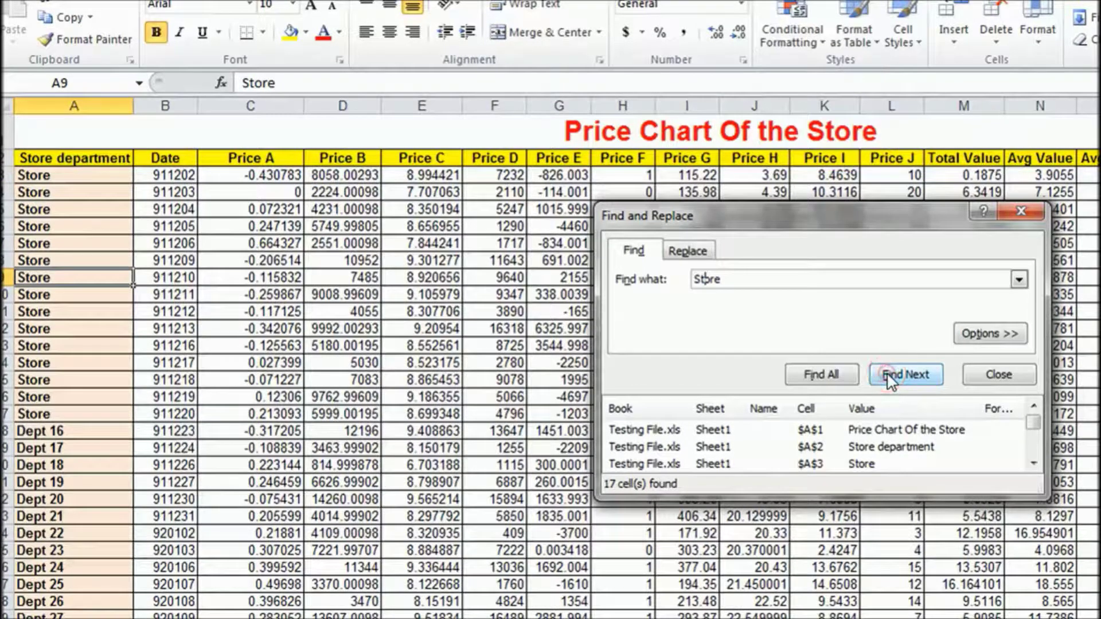
left_click(889, 377)
left_click(889, 377)
left_click(889, 377)
left_click(888, 377)
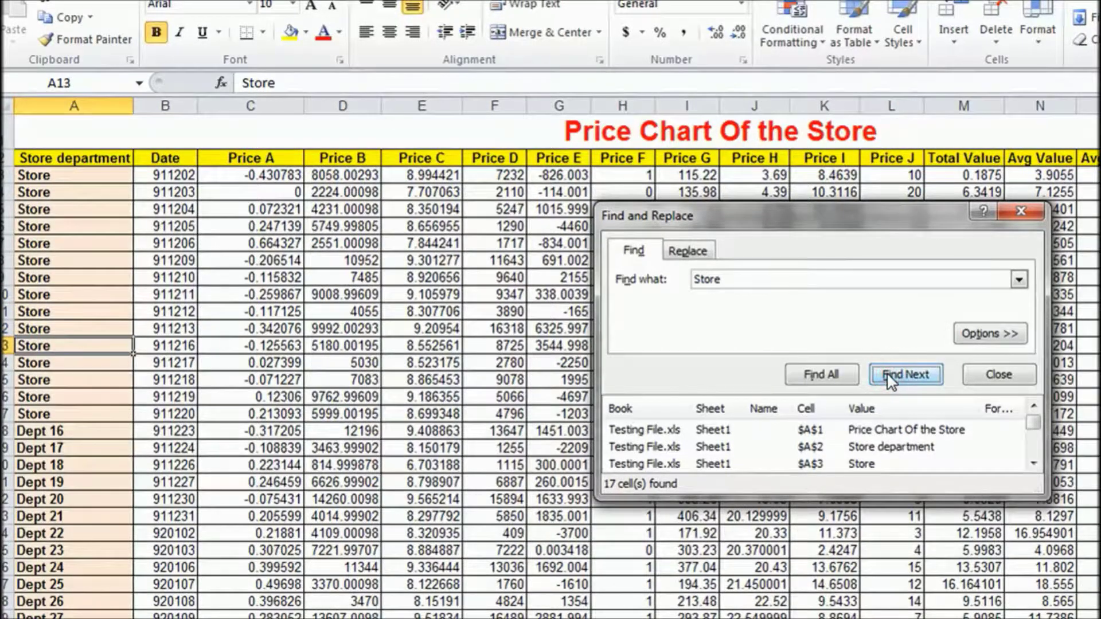
left_click(888, 377)
left_click(889, 377)
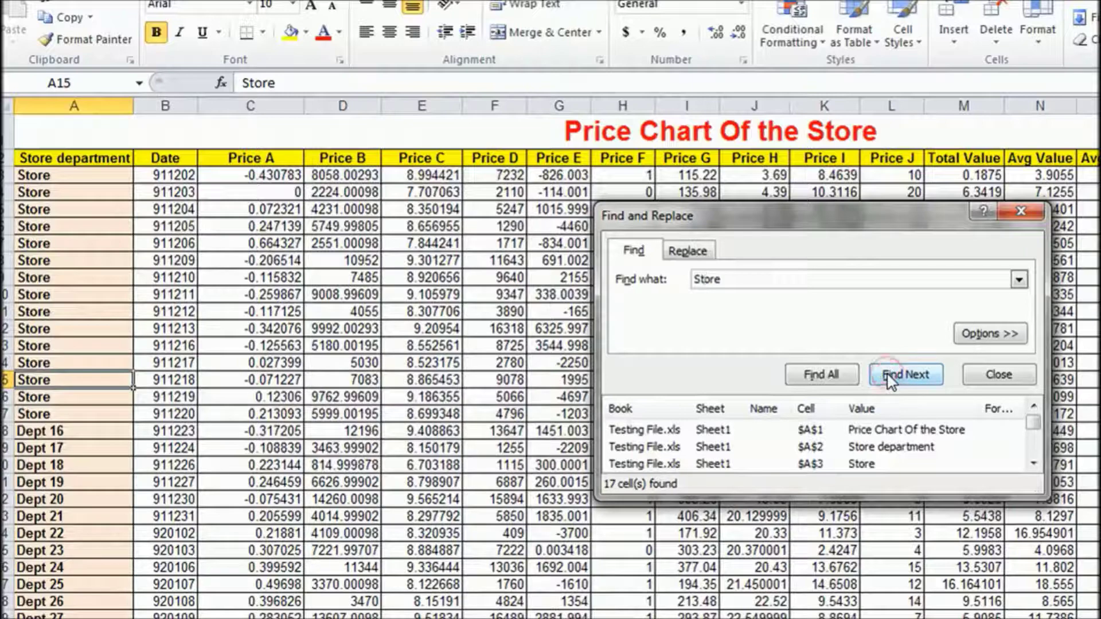
left_click(889, 377)
left_click(889, 377)
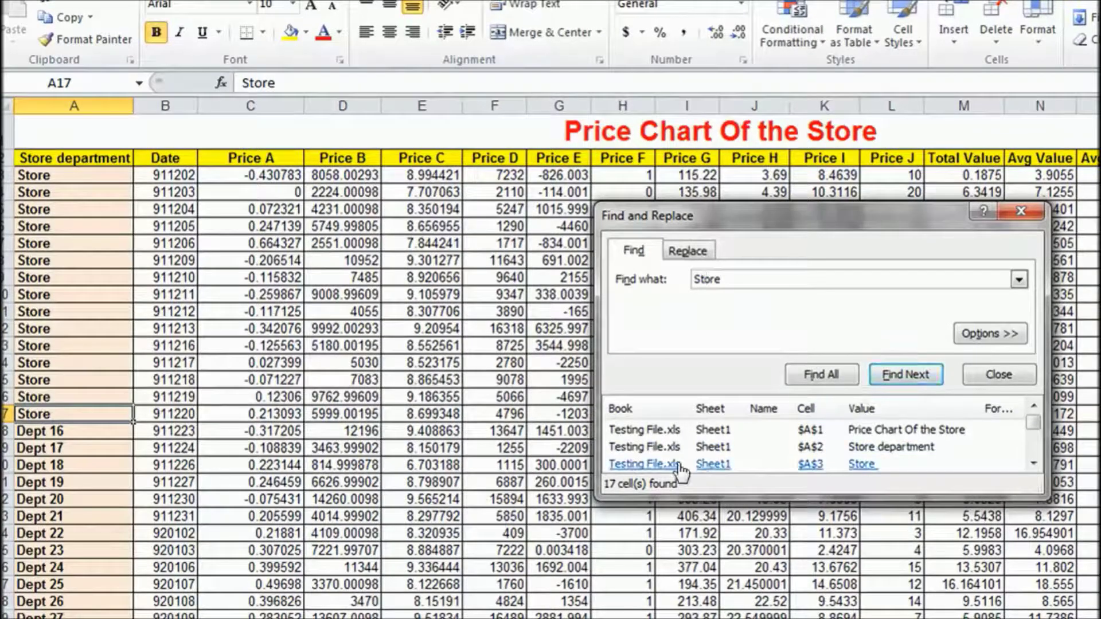
left_click(86, 189)
left_click(76, 174)
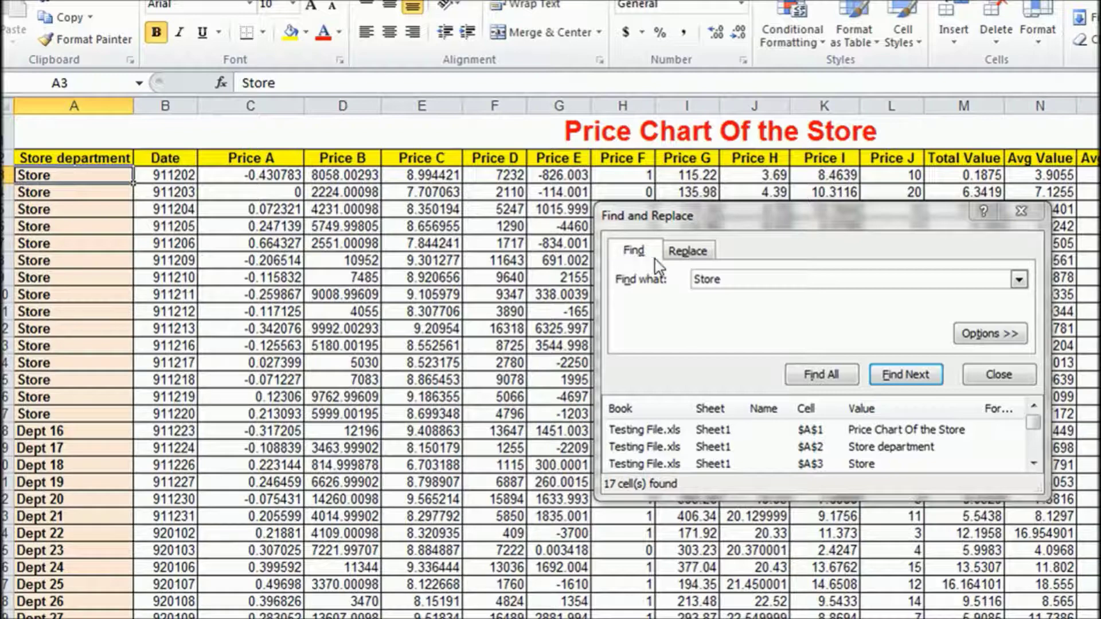
Step: Replace all 17 occurrences of 'Store' with 'Godown' and acknowledge the result
left_click(685, 252)
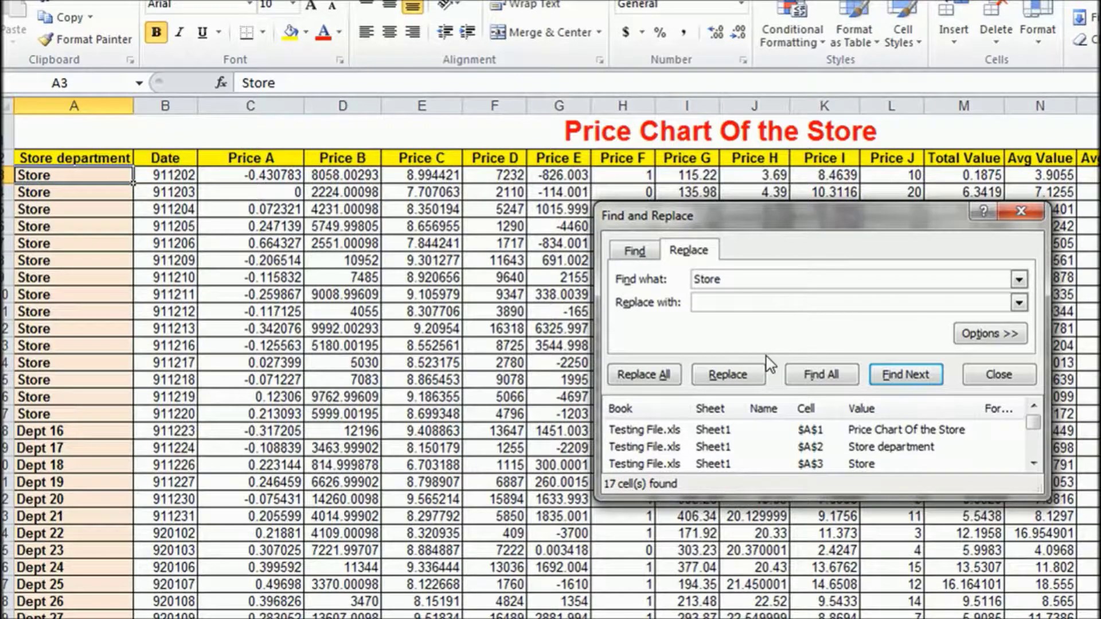
type("Godown")
left_click(634, 375)
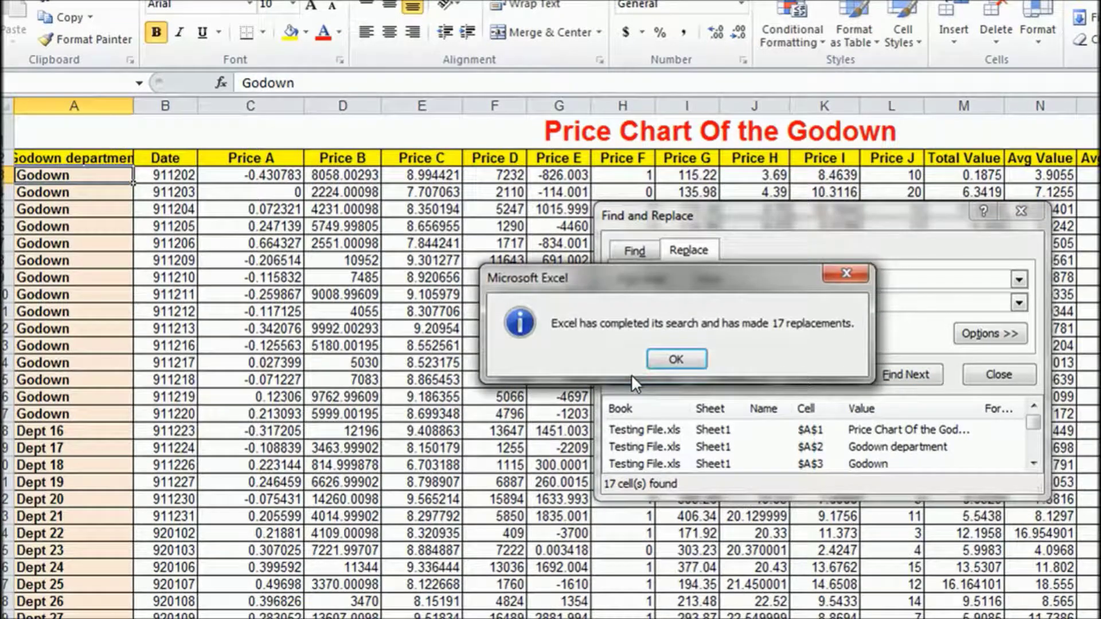
left_click(672, 360)
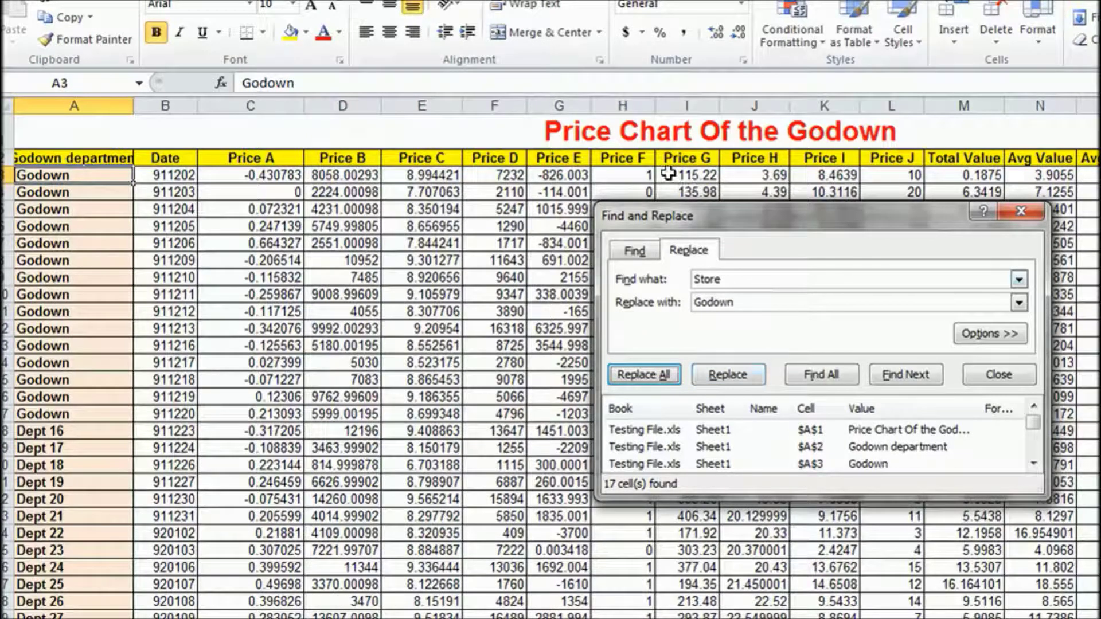
Step: Widen column A to fit 'Godown department' and check the replaced Godown cells
left_click(610, 132)
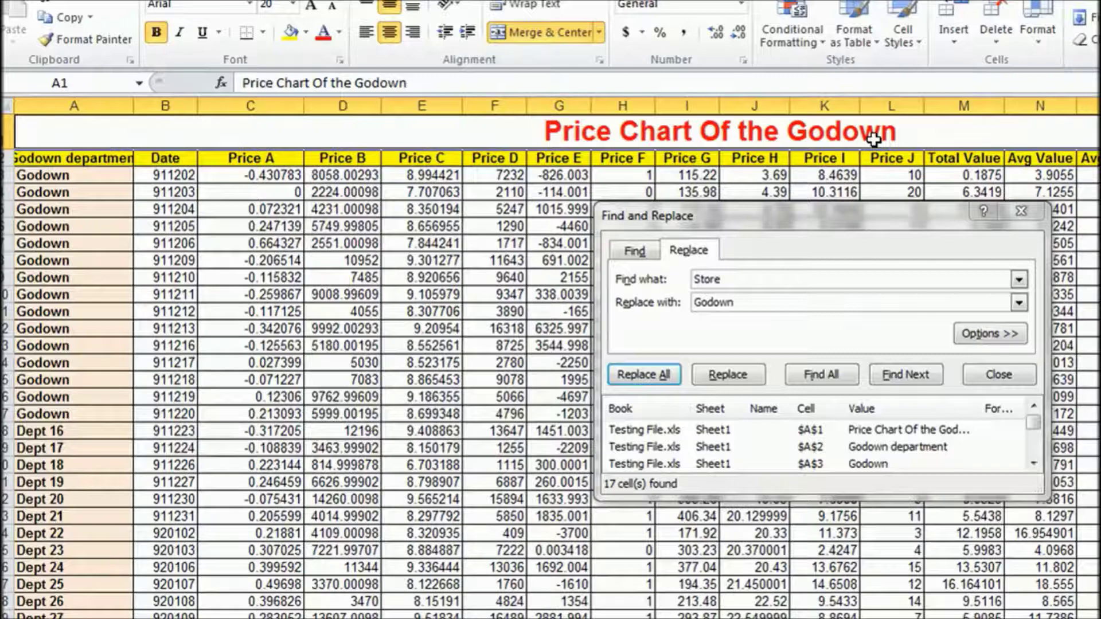
left_click(63, 163)
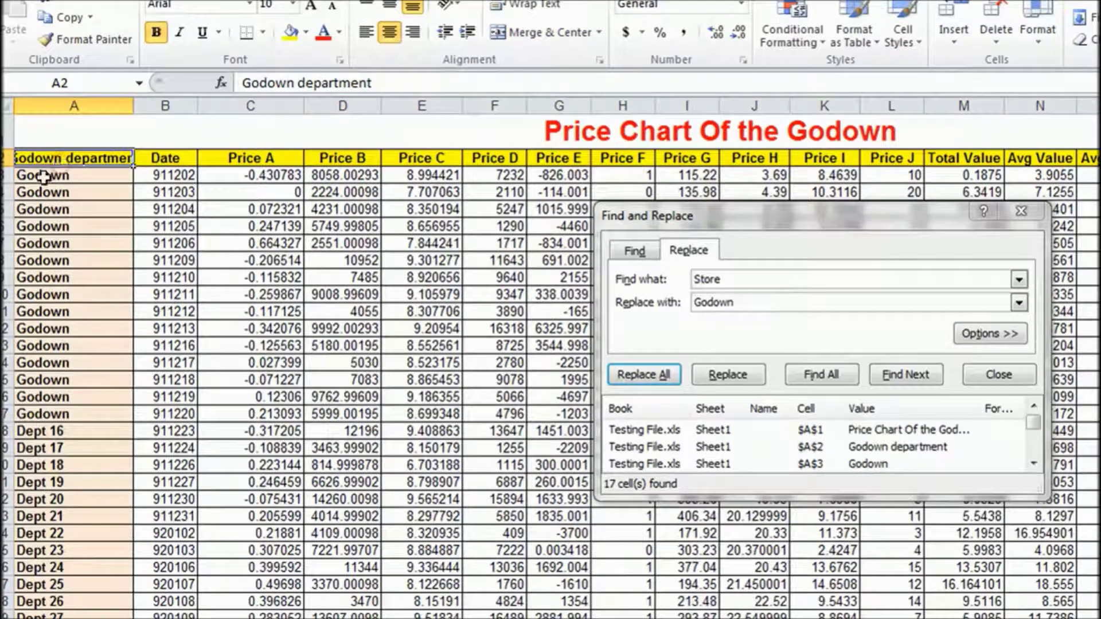
left_click_drag(133, 106, 176, 108)
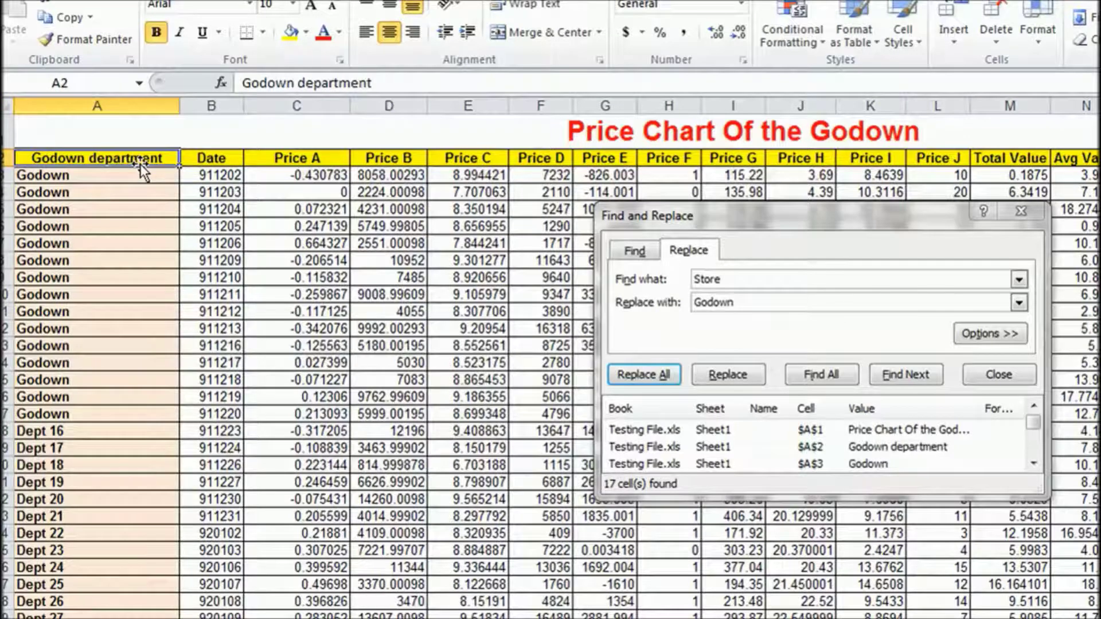
left_click(37, 176)
left_click(43, 193)
left_click(50, 213)
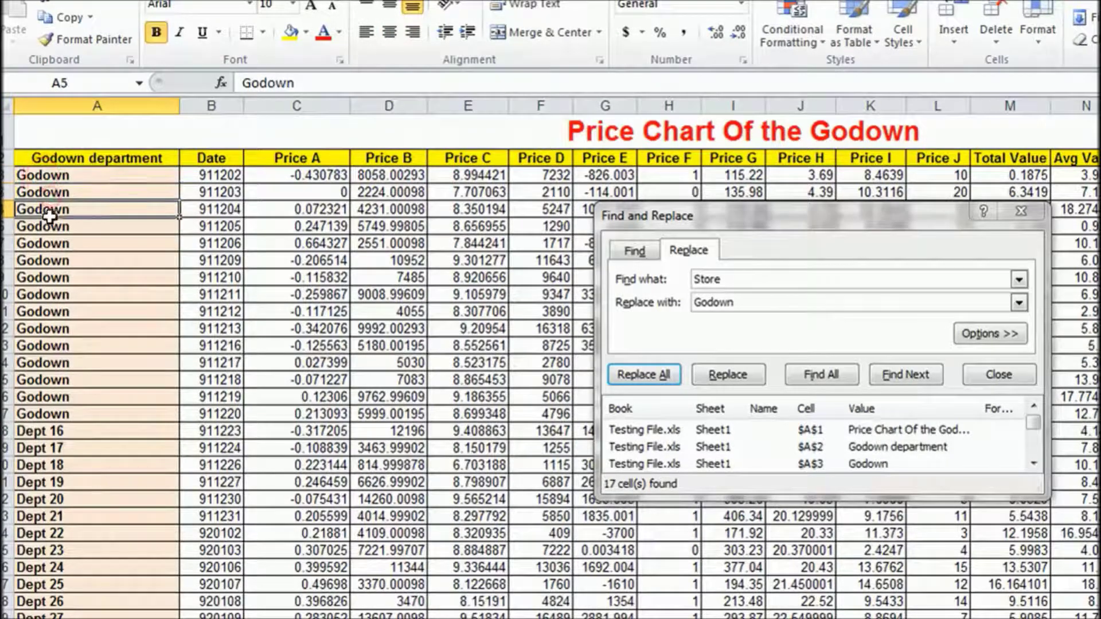
mouse_move(43, 176)
left_mouse_down()
mouse_move(74, 226)
mouse_move(91, 412)
left_mouse_up()
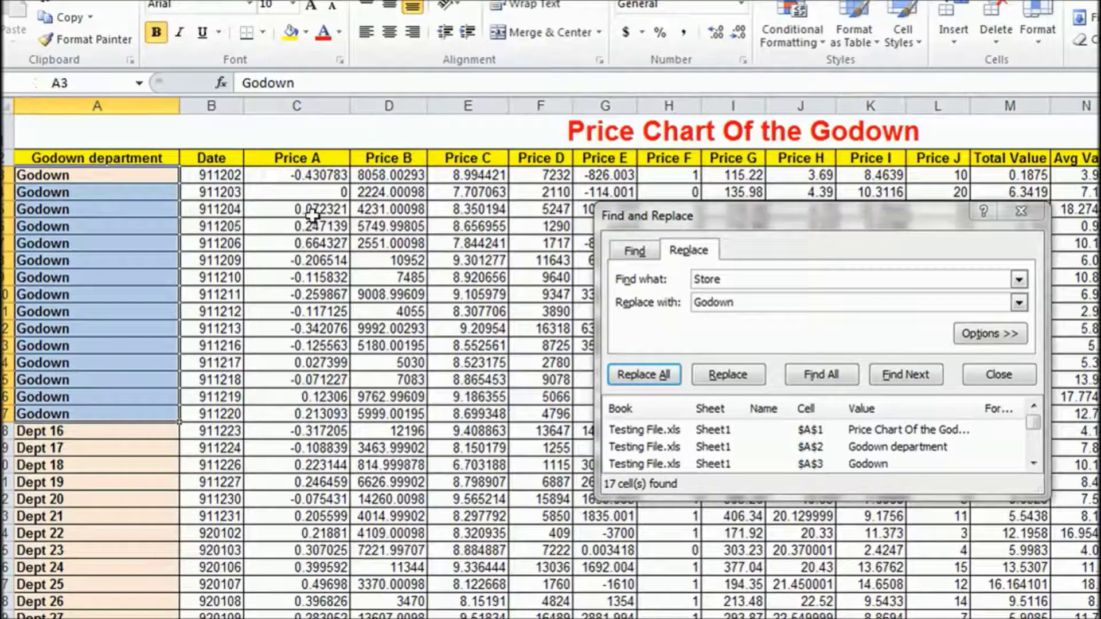
left_click(101, 155)
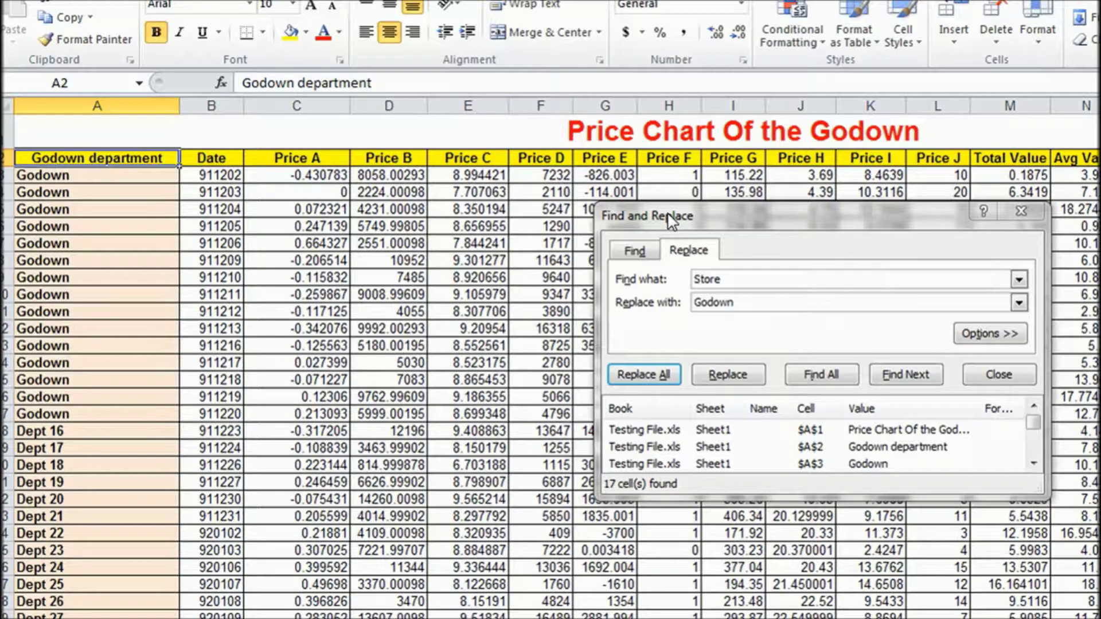
Step: Close the Find and Replace dialog
left_click(635, 253)
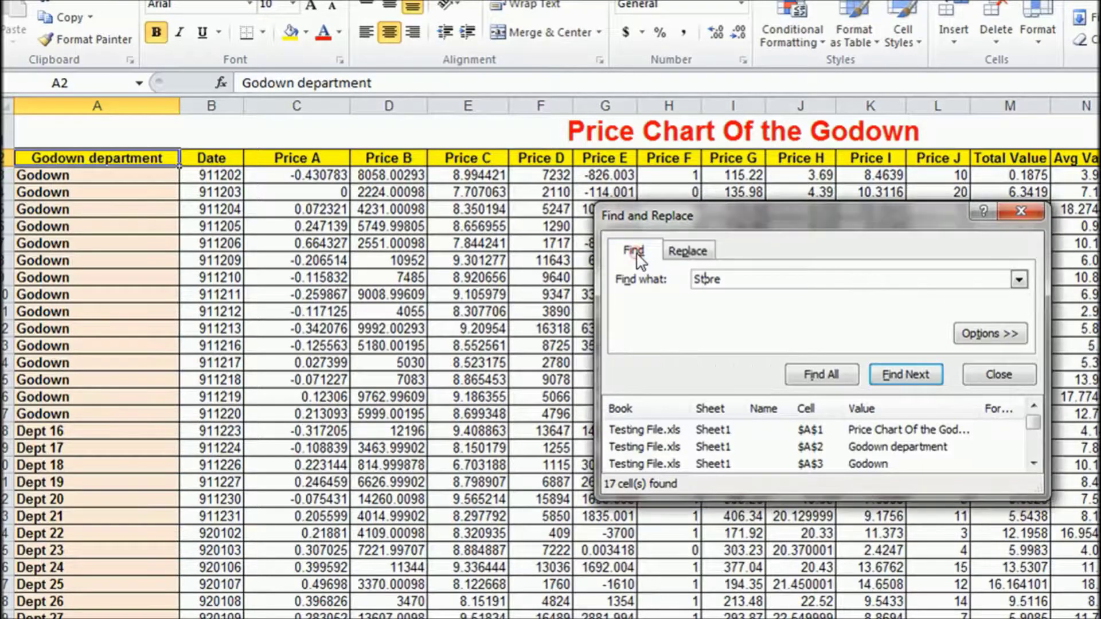
left_click(678, 256)
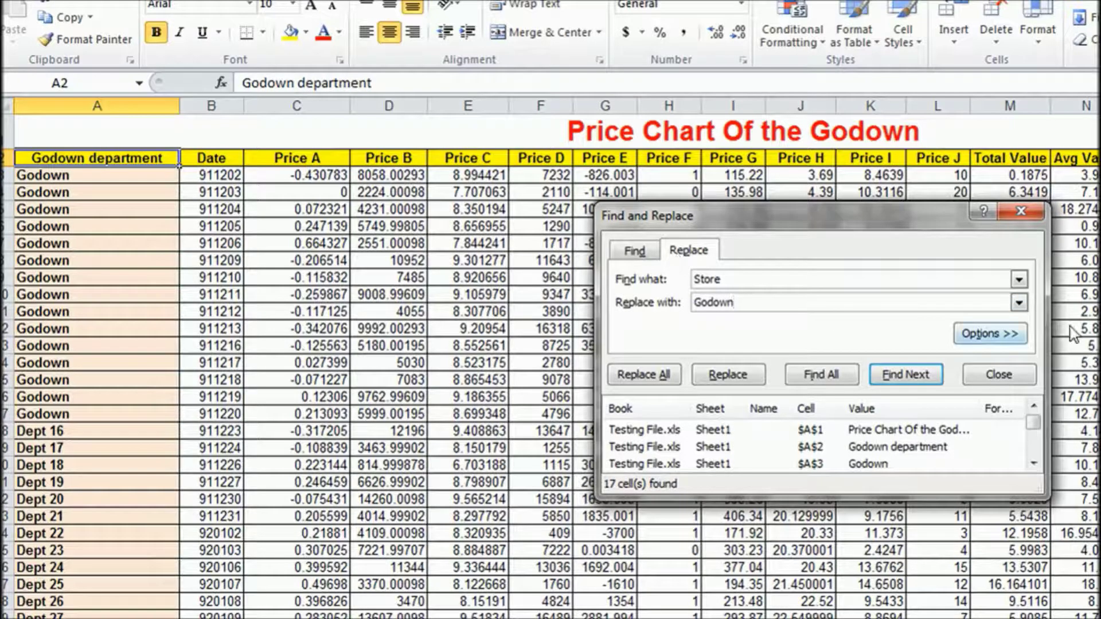
left_click(1019, 219)
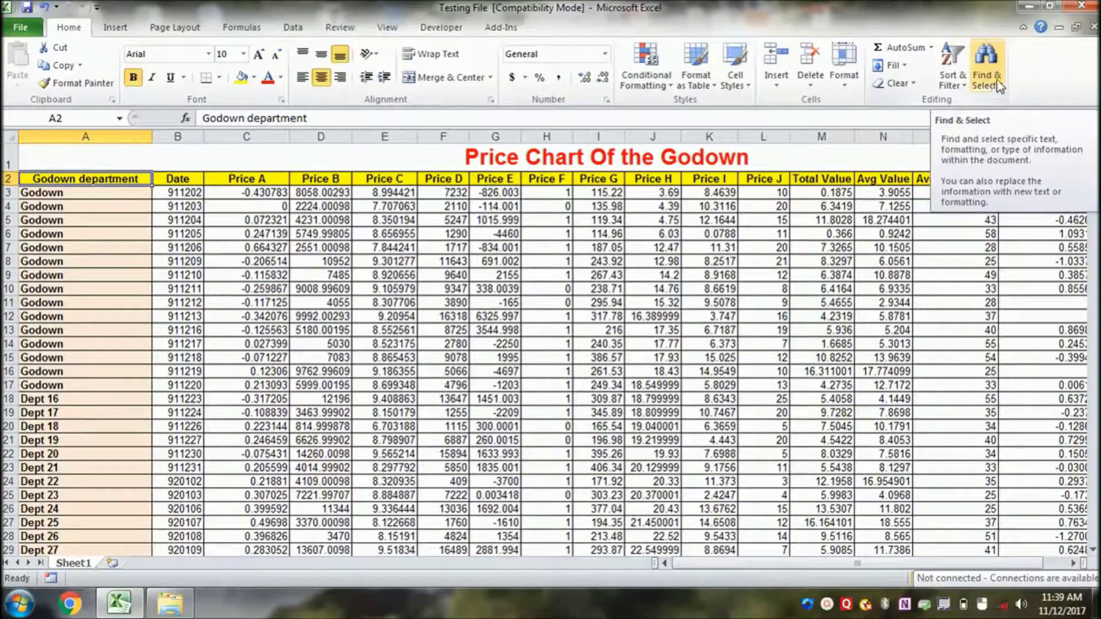
left_click(990, 86)
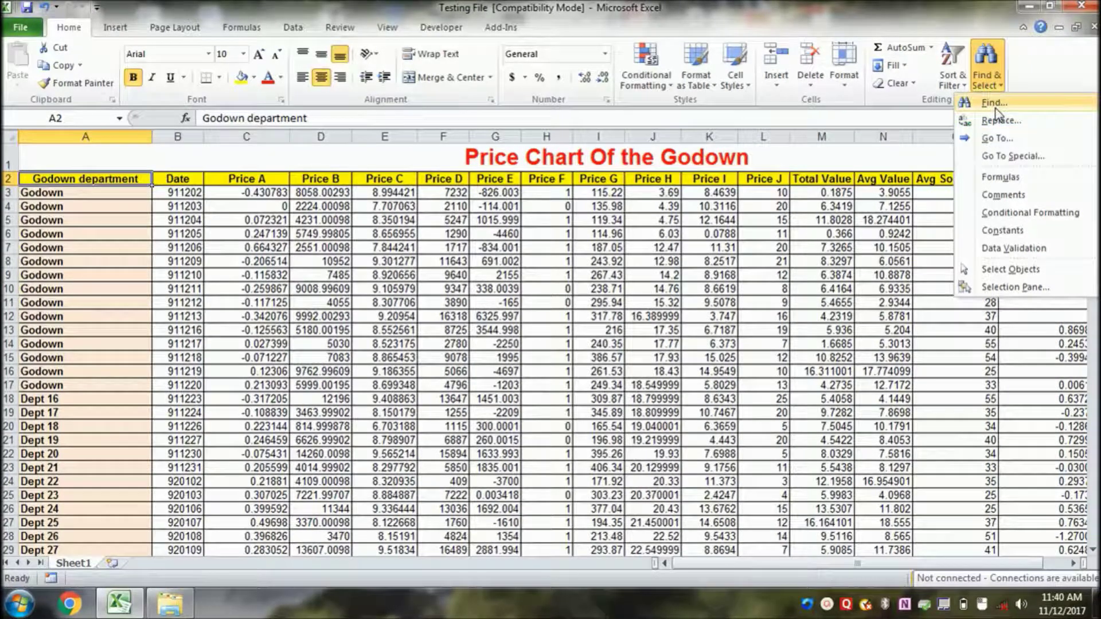
left_click(995, 106)
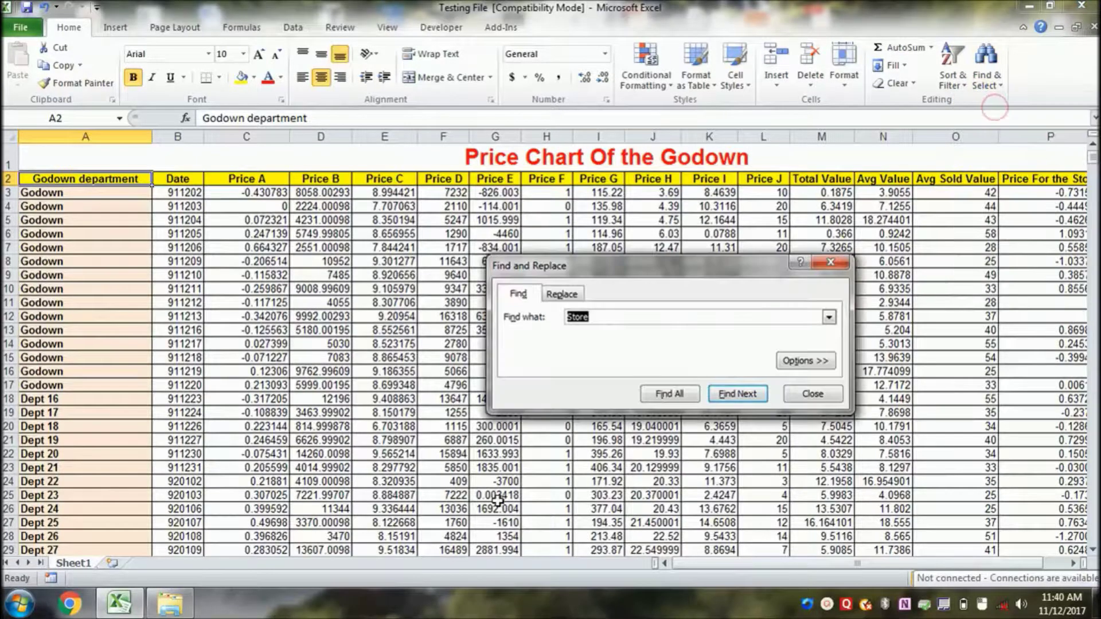
left_click(830, 262)
left_click(982, 74)
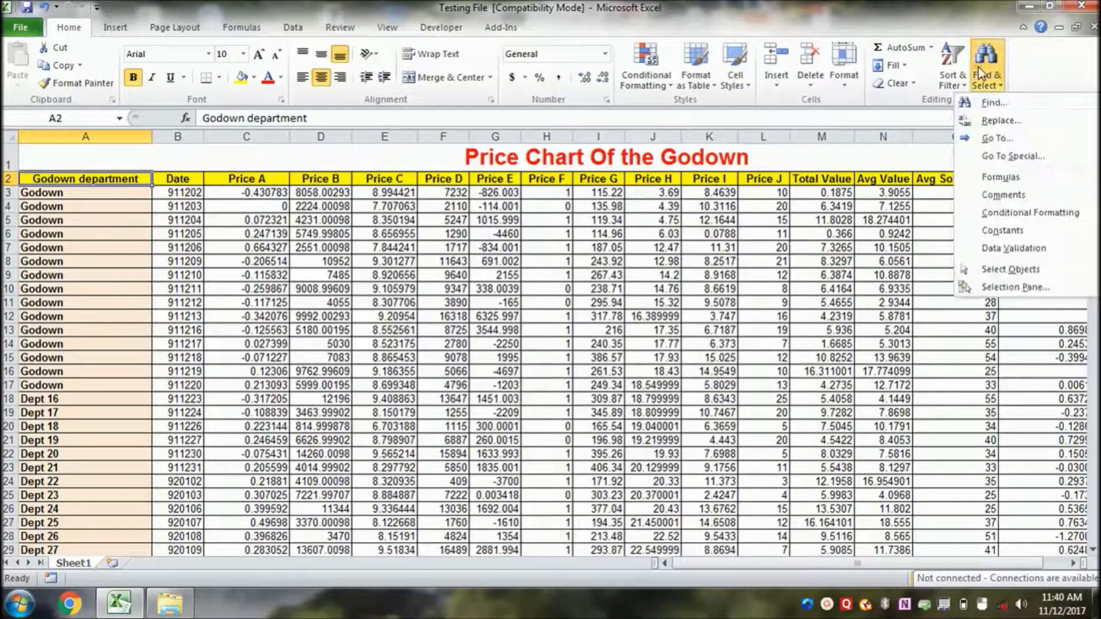
left_click(995, 119)
left_click(513, 297)
left_click(565, 293)
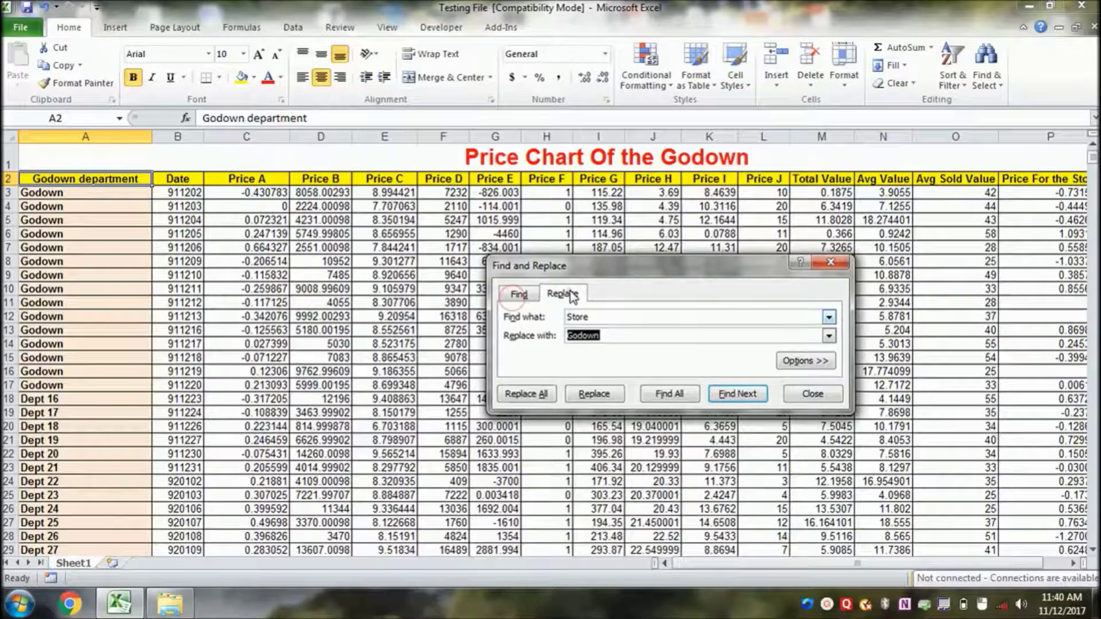
left_click(839, 262)
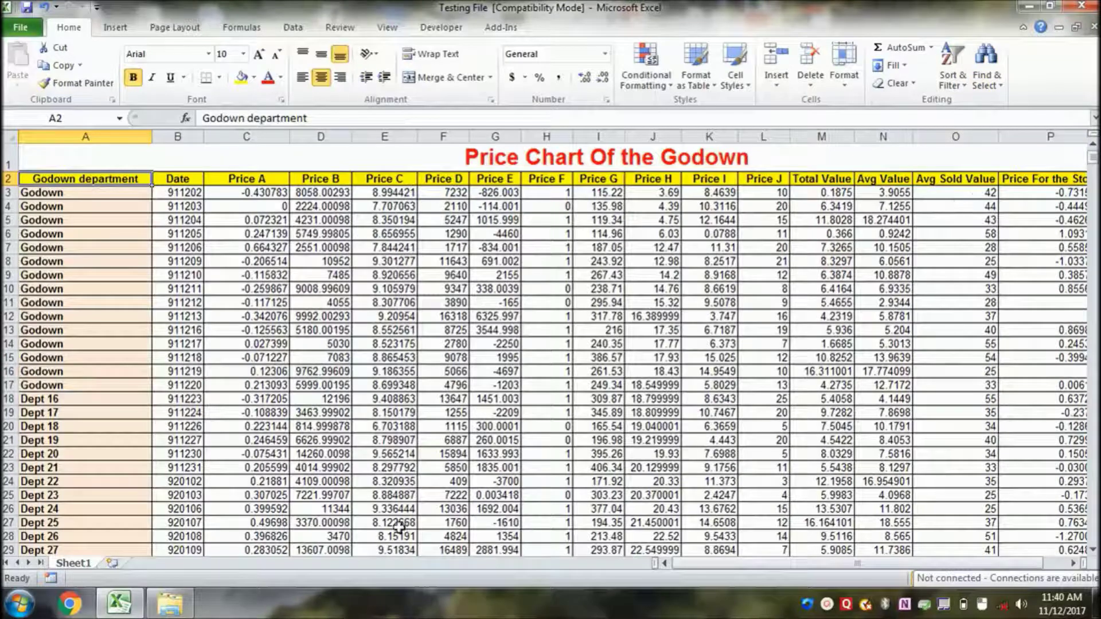